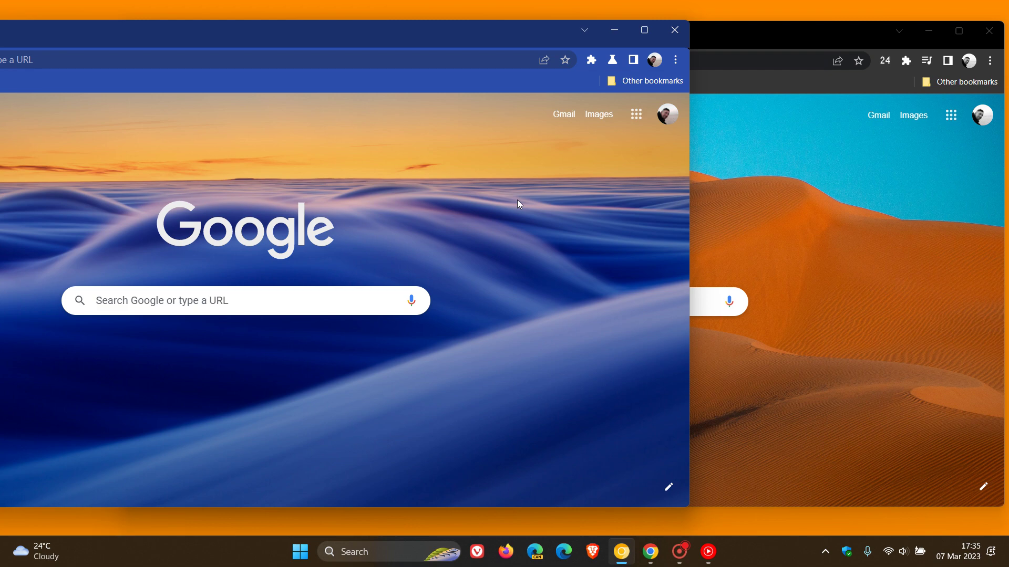
Compare stable Chrome's three-dot menu with Canary's, leaving Canary's menu open at Zoom 100%
{"action": "left_click", "coordinate": [853, 212]}
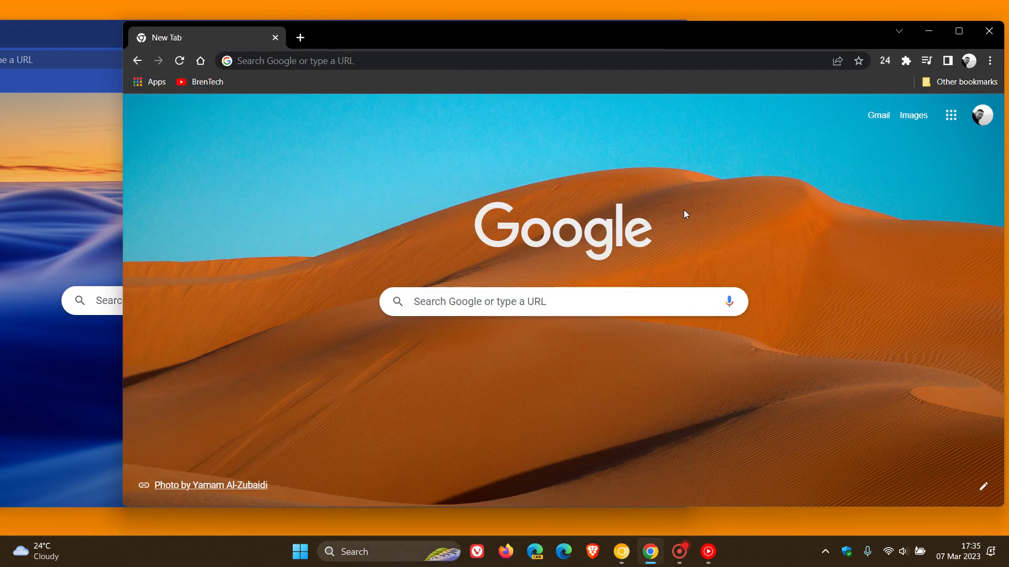
{"action": "left_click", "coordinate": [76, 193]}
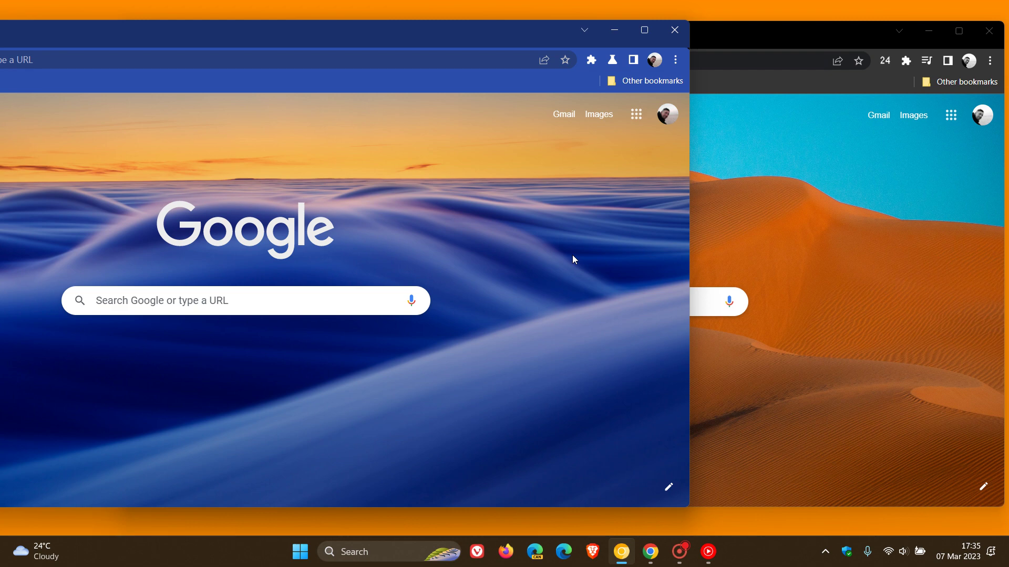
{"action": "left_click", "coordinate": [840, 215]}
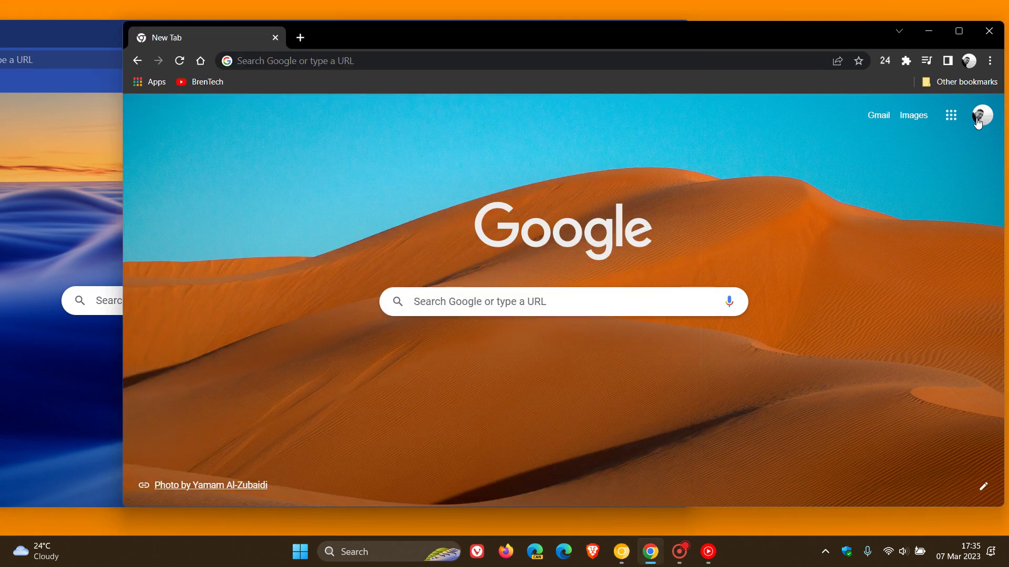
{"action": "left_click", "coordinate": [990, 61]}
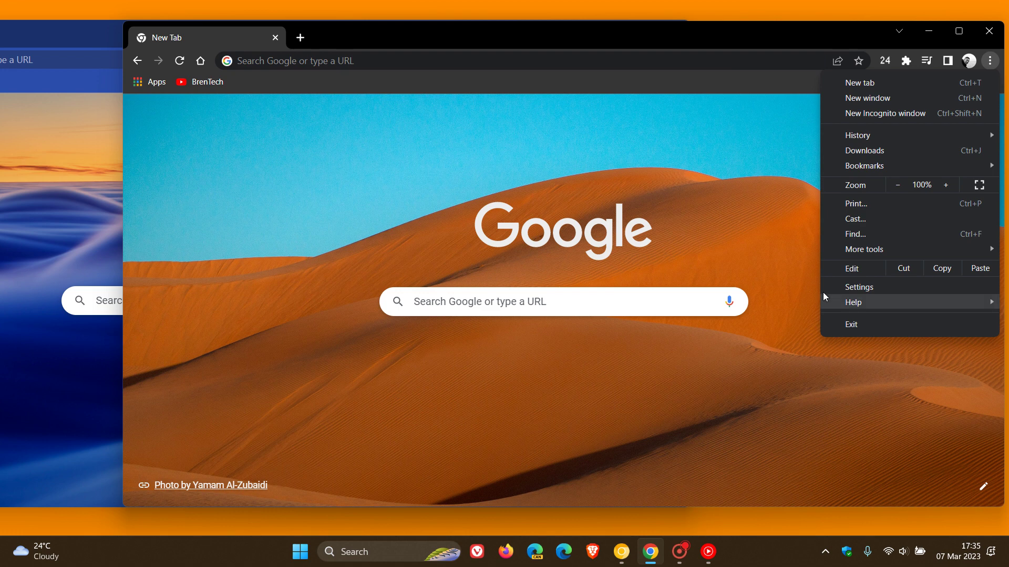
{"action": "left_click", "coordinate": [87, 286]}
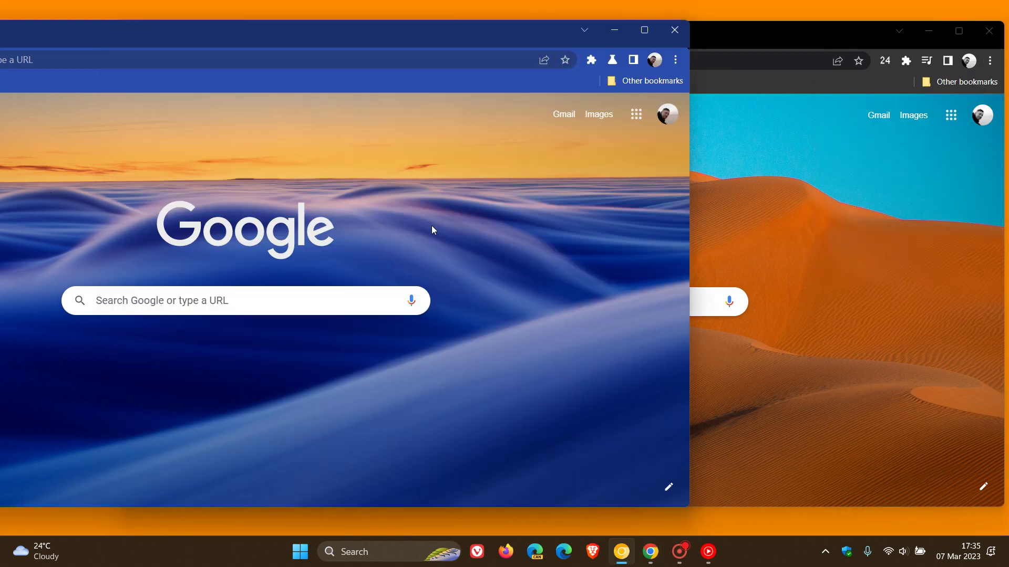
{"action": "left_click", "coordinate": [676, 60]}
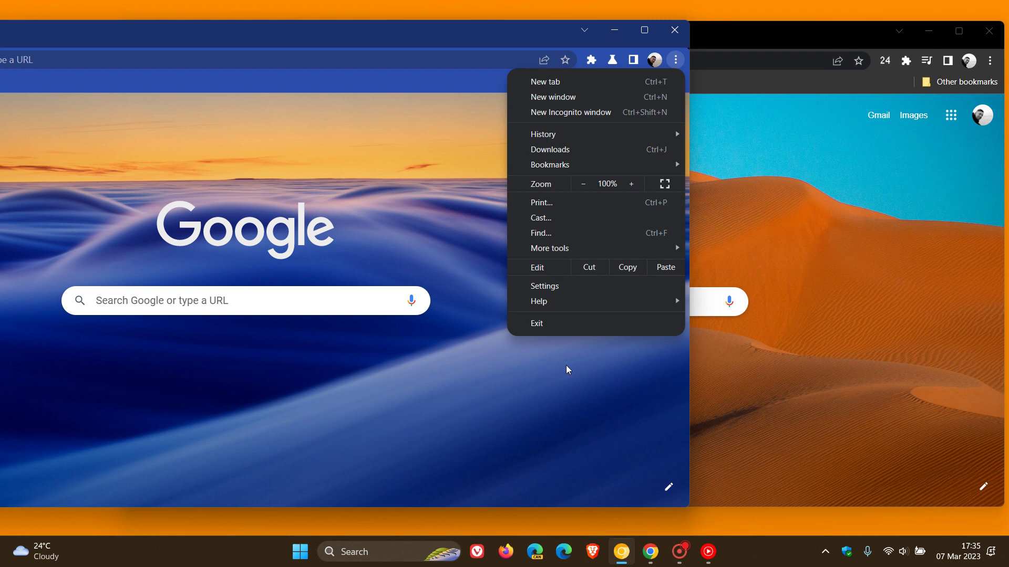
Open the page context menu in stable Chrome, then in Canary, to compare their entries
{"action": "right_click", "coordinate": [755, 169]}
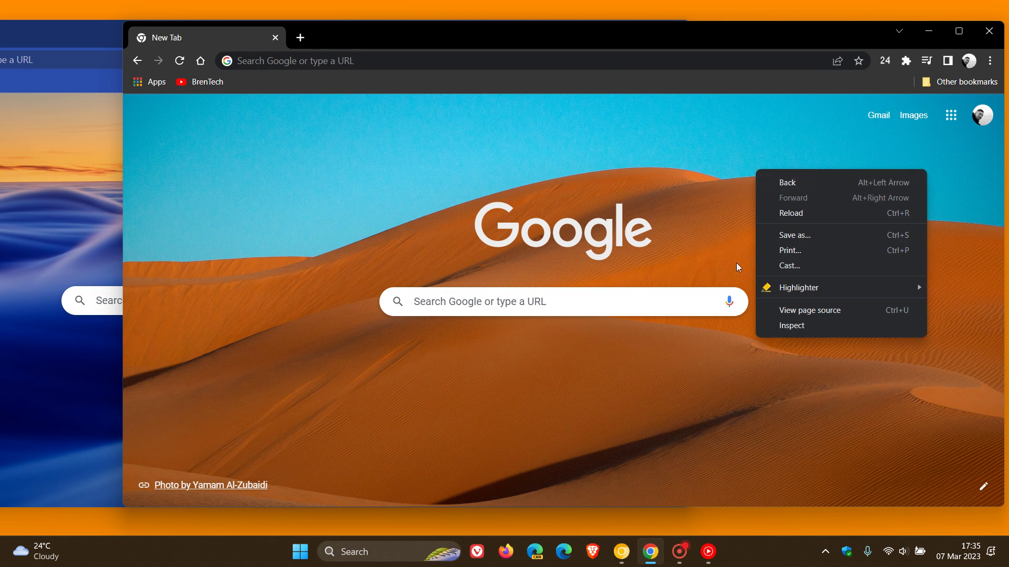
{"action": "left_click", "coordinate": [72, 182]}
{"action": "right_click", "coordinate": [460, 152]}
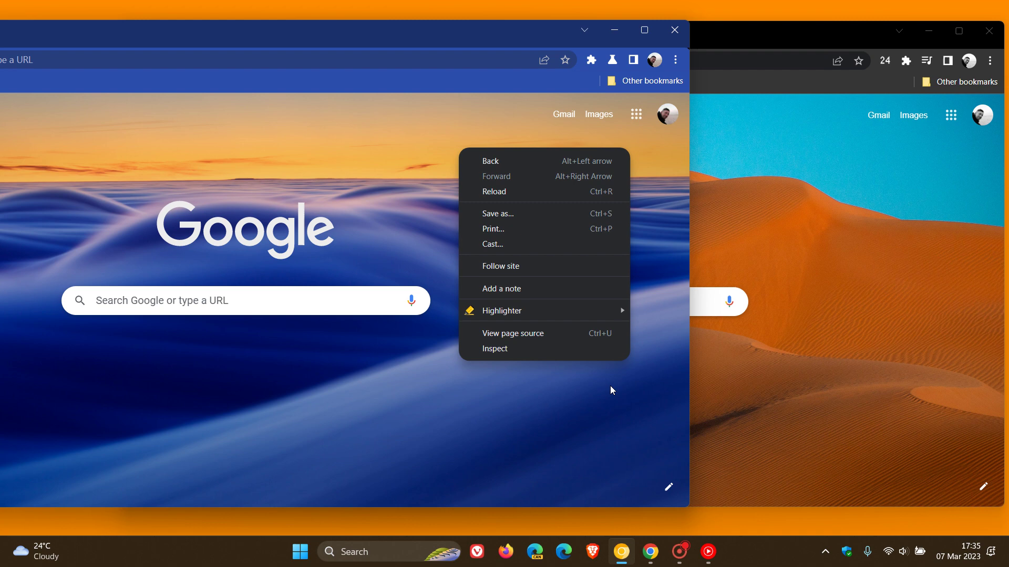
Load the chrome://flags Experiments page in stable Chrome by entering cf in its address bar
{"action": "left_click", "coordinate": [851, 387]}
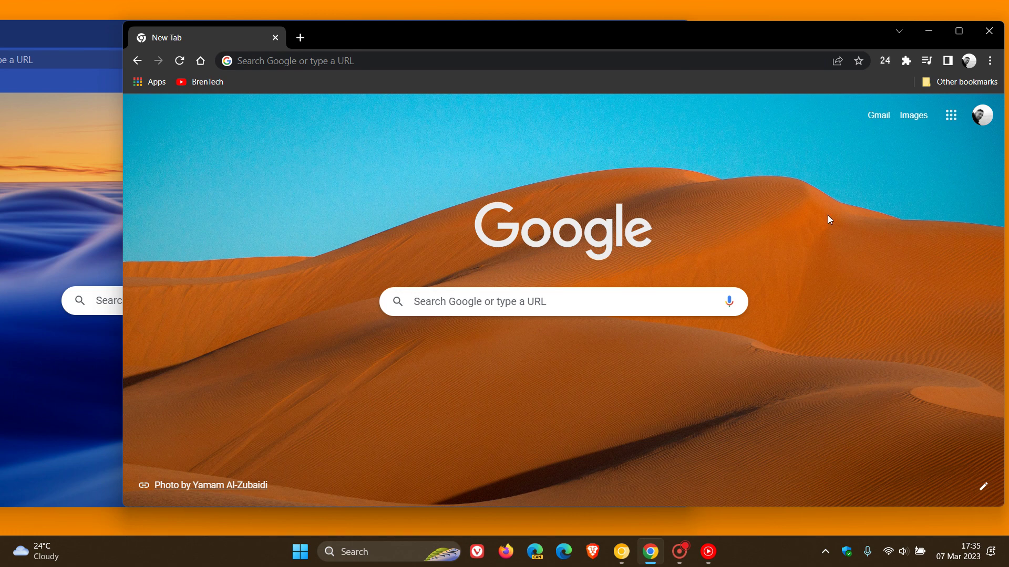
{"action": "left_click", "coordinate": [49, 179]}
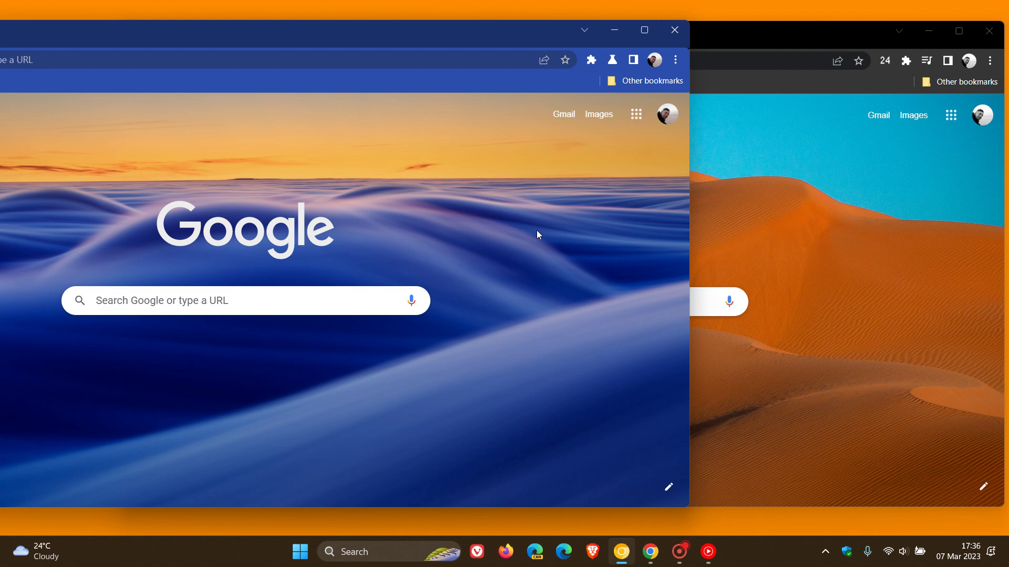
{"action": "left_click", "coordinate": [783, 234]}
{"action": "left_click", "coordinate": [342, 62]}
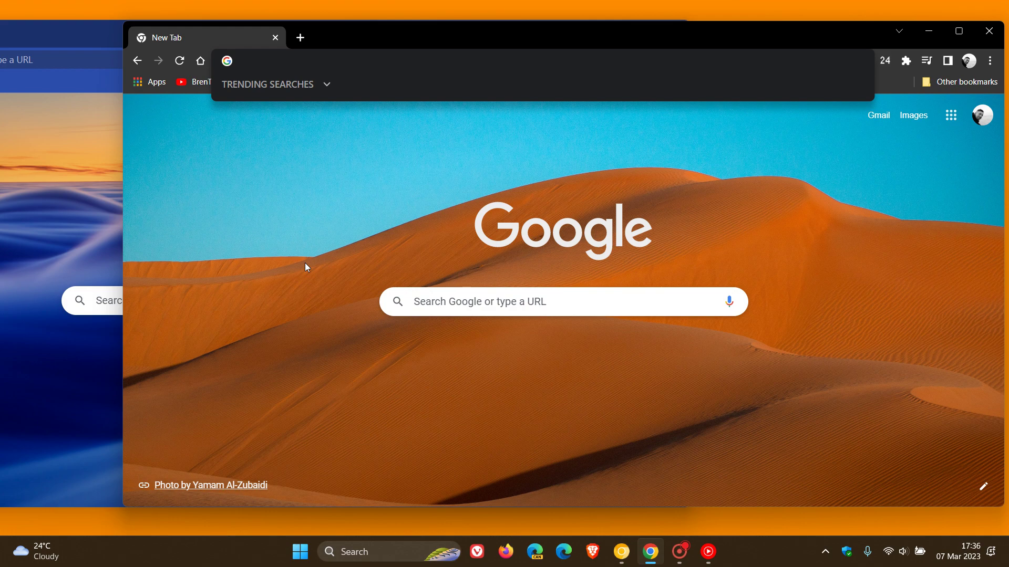
{"action": "type", "text": "cf"}
{"action": "key", "text": "Return"}
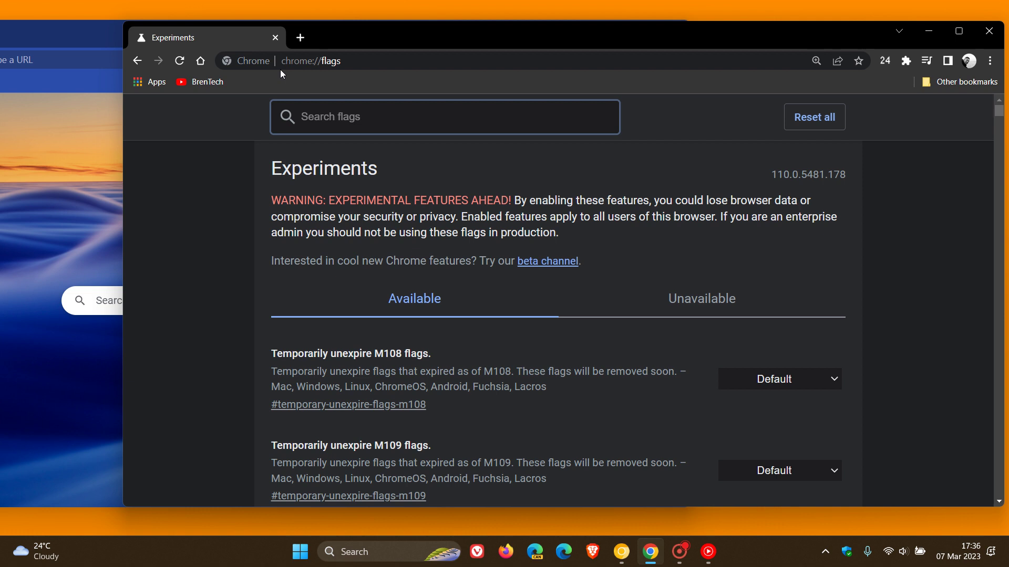
Select the chrome://flags address, then bring Canary in front and shift it further right
{"action": "left_click_drag", "start_coordinate": [284, 62], "coordinate": [347, 59]}
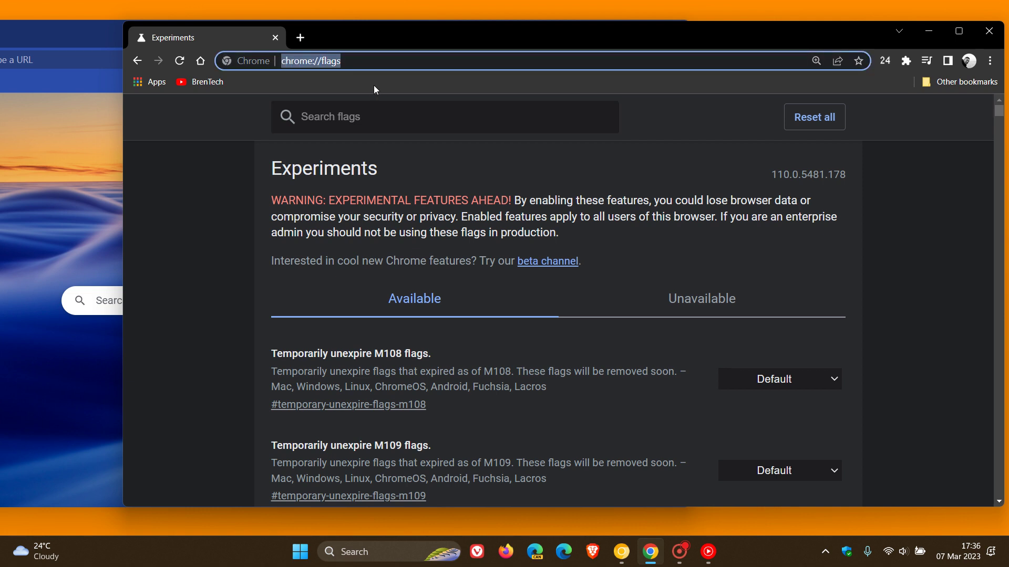
{"action": "left_click", "coordinate": [67, 87]}
{"action": "left_click_drag", "start_coordinate": [188, 35], "coordinate": [410, 39]}
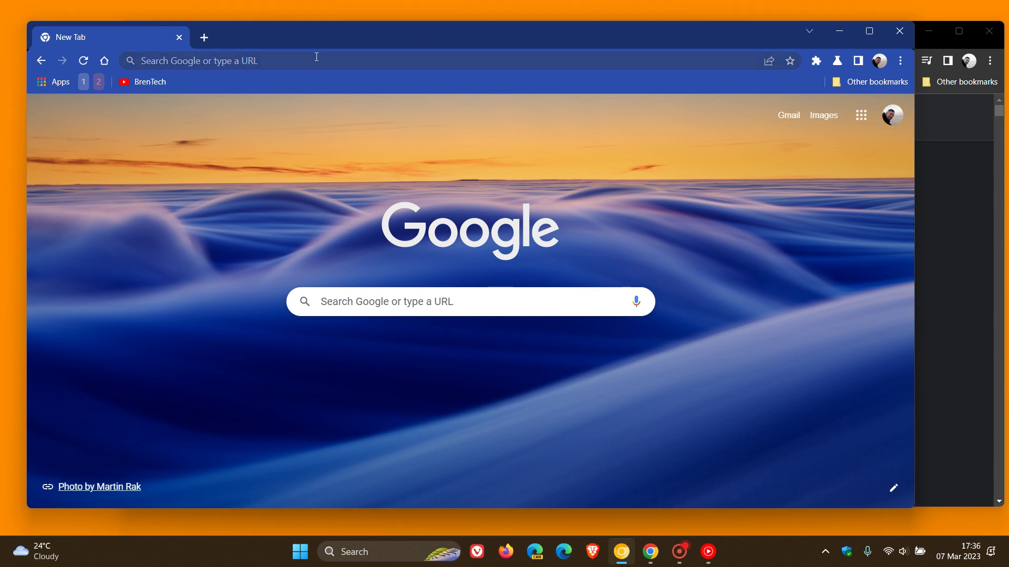
Open chrome://flags in Canary via cf, then send Canary back to its New Tab page
{"action": "left_click", "coordinate": [316, 58]}
{"action": "type", "text": "cf"}
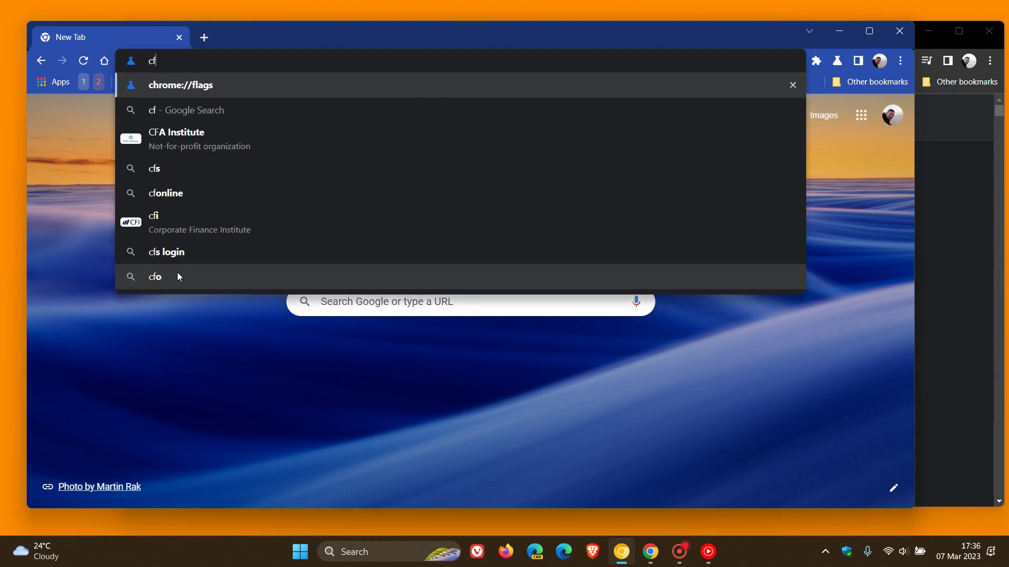
{"action": "key", "text": "Return"}
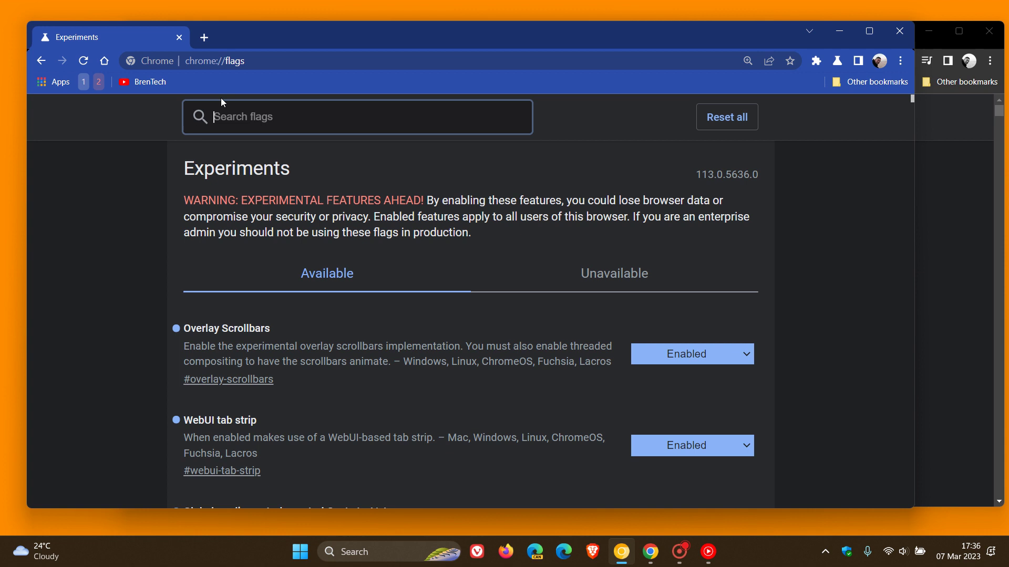
{"action": "left_click_drag", "start_coordinate": [186, 61], "coordinate": [245, 57]}
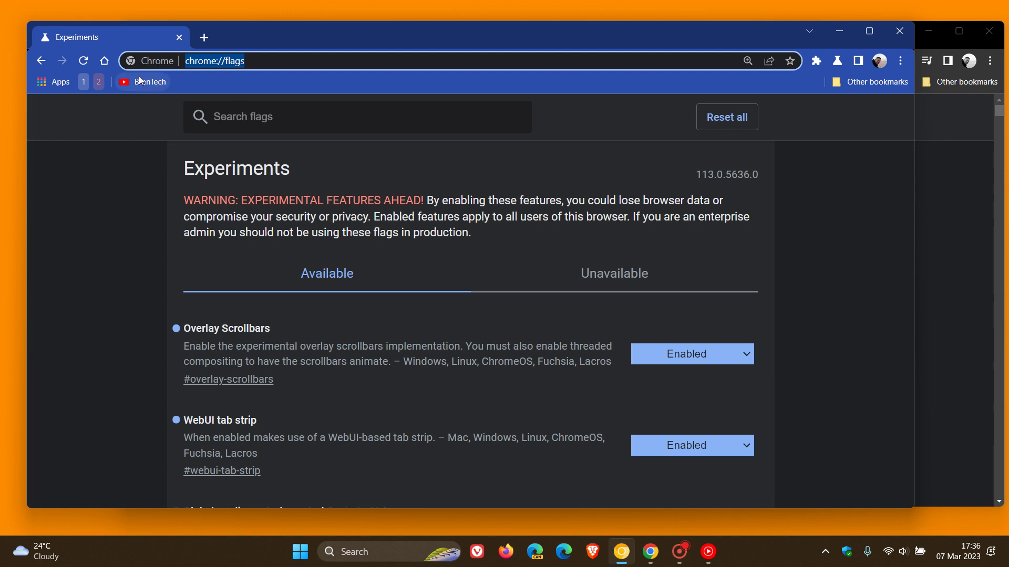
{"action": "left_click", "coordinate": [104, 60]}
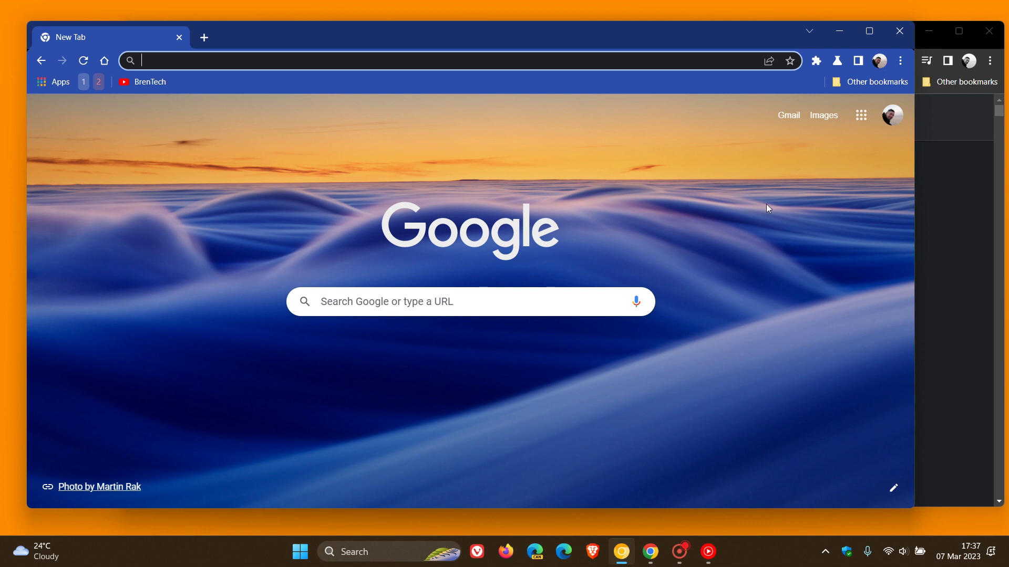
Show the New Tab page in stable Chrome, then load chrome://flags in Canary via cf
{"action": "left_click", "coordinate": [931, 249]}
{"action": "left_click", "coordinate": [200, 61]}
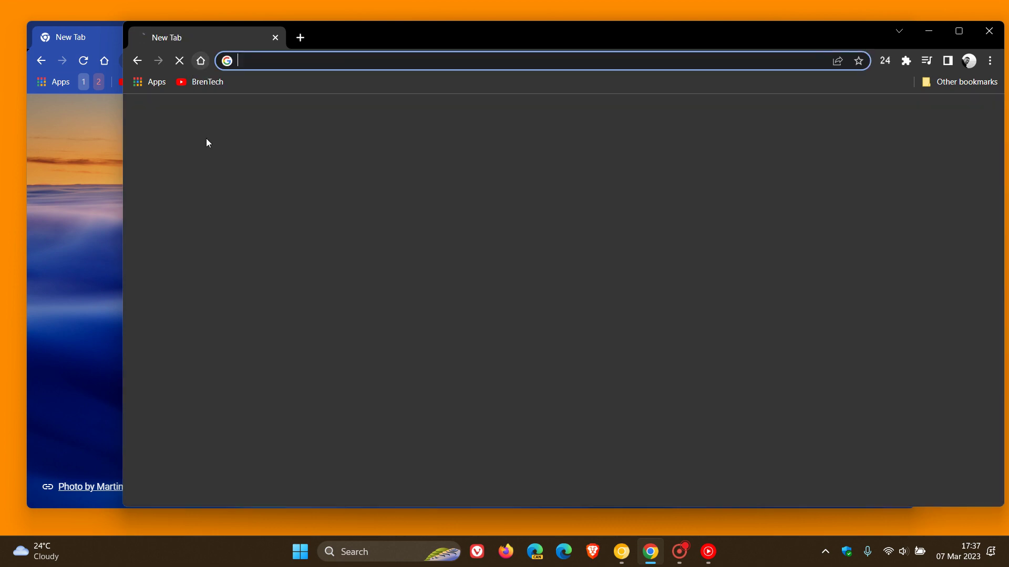
{"action": "left_click", "coordinate": [58, 246]}
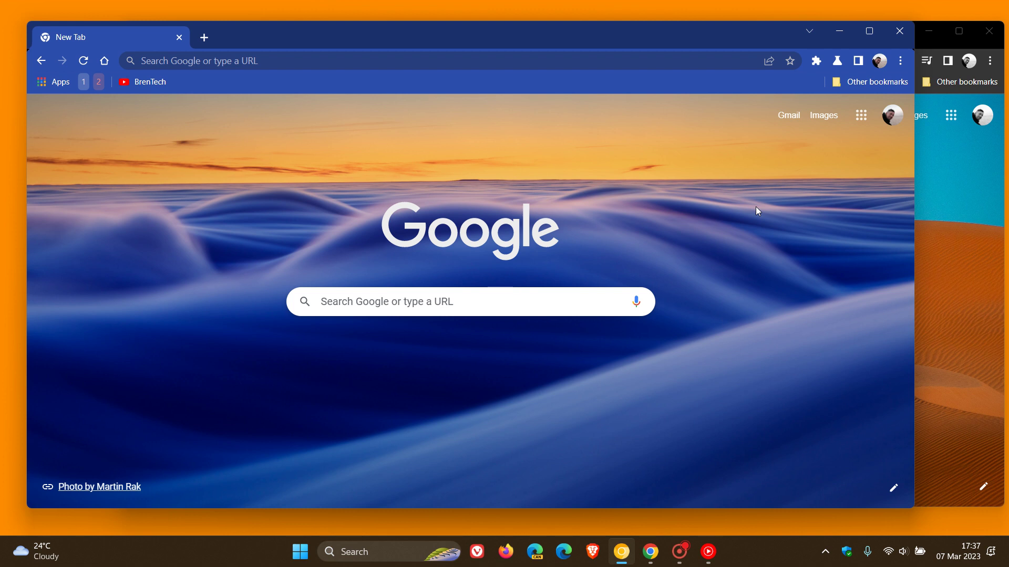
{"action": "key", "text": "ctrl+l"}
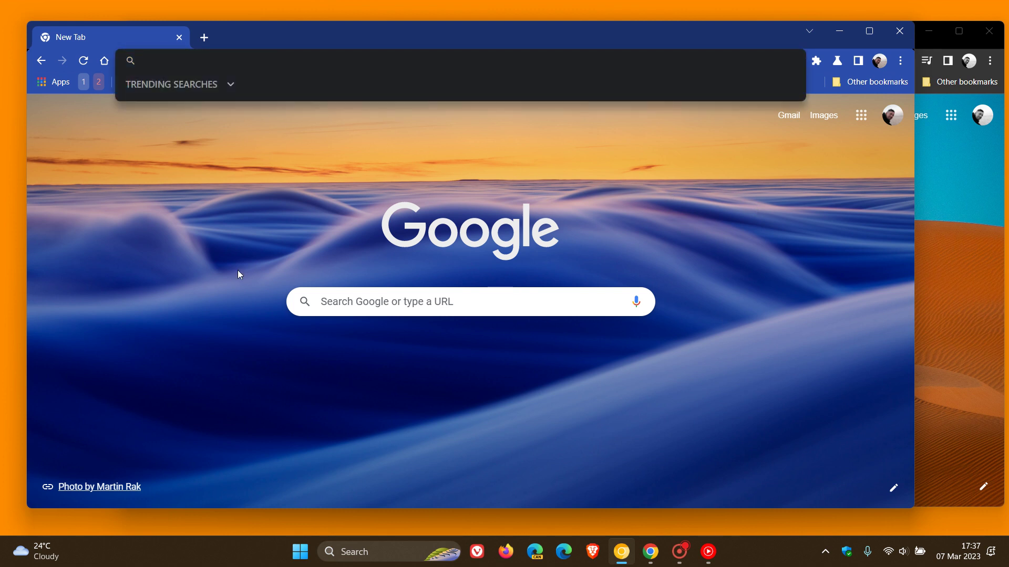
{"action": "type", "text": "cf"}
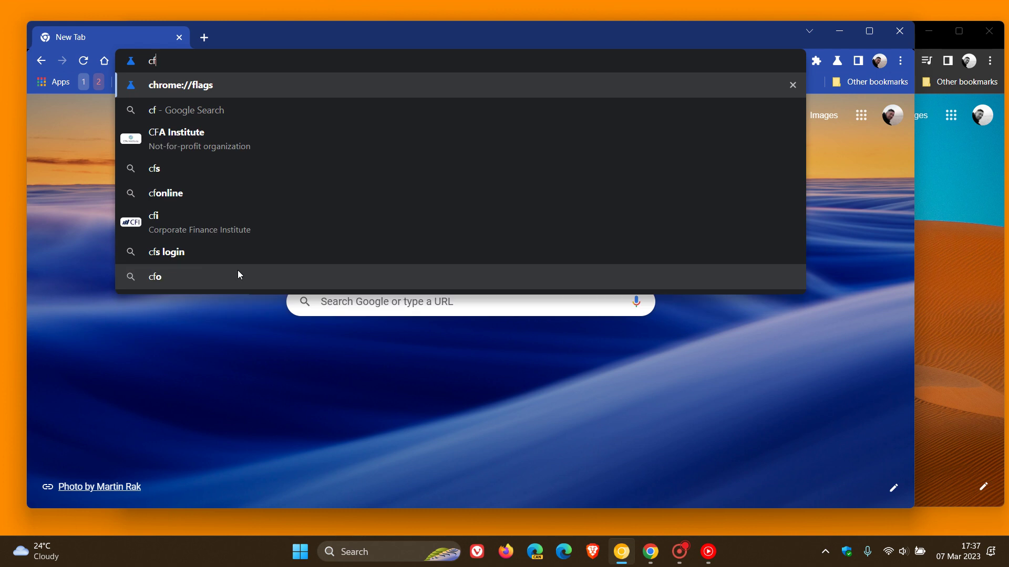
{"action": "key", "text": "Return"}
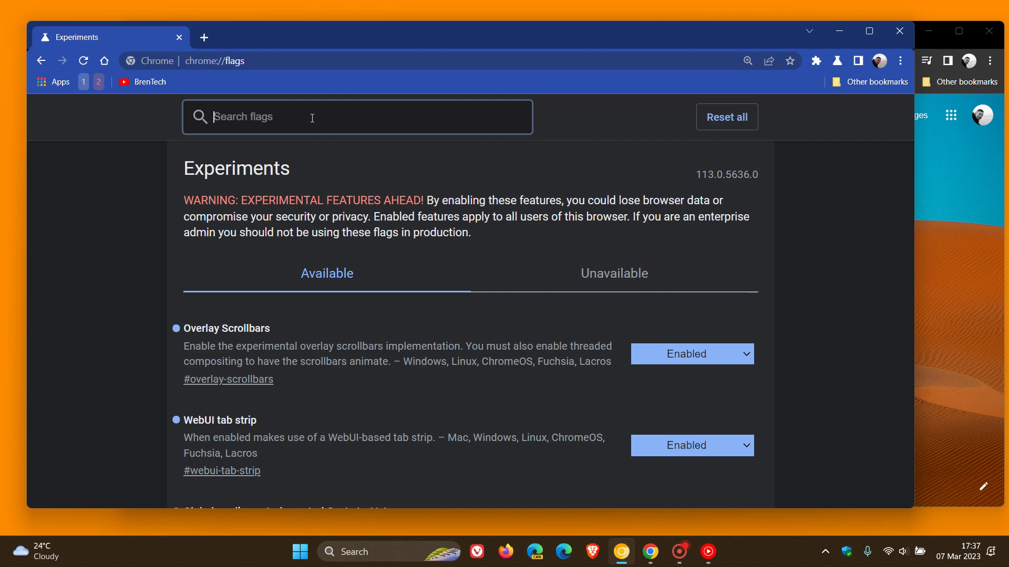
Search flags for 'steady', set Omnibox Steady State Height to Enabled, and relaunch Canary
{"action": "type", "text": "ste"}
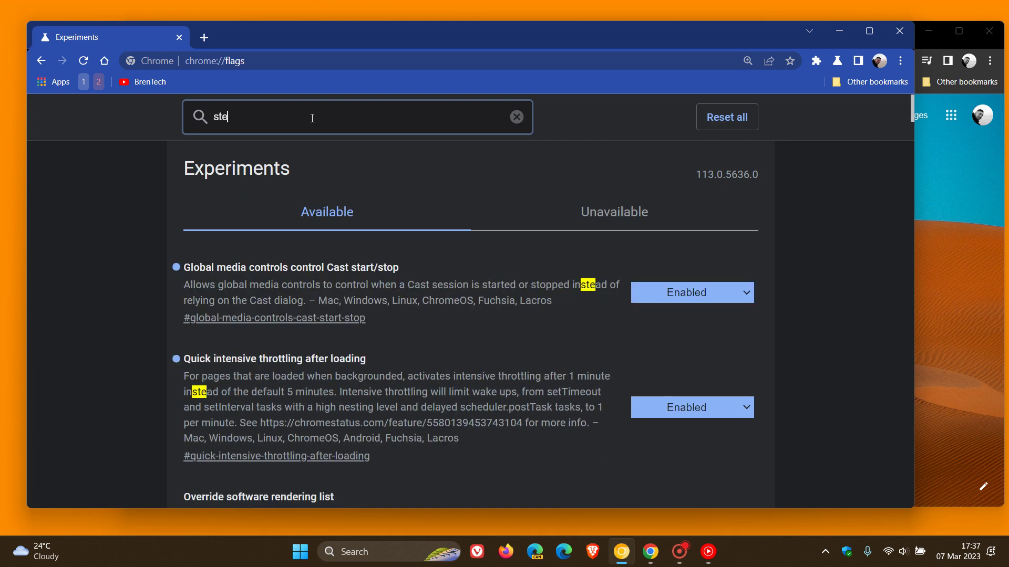
{"action": "type", "text": "ady"}
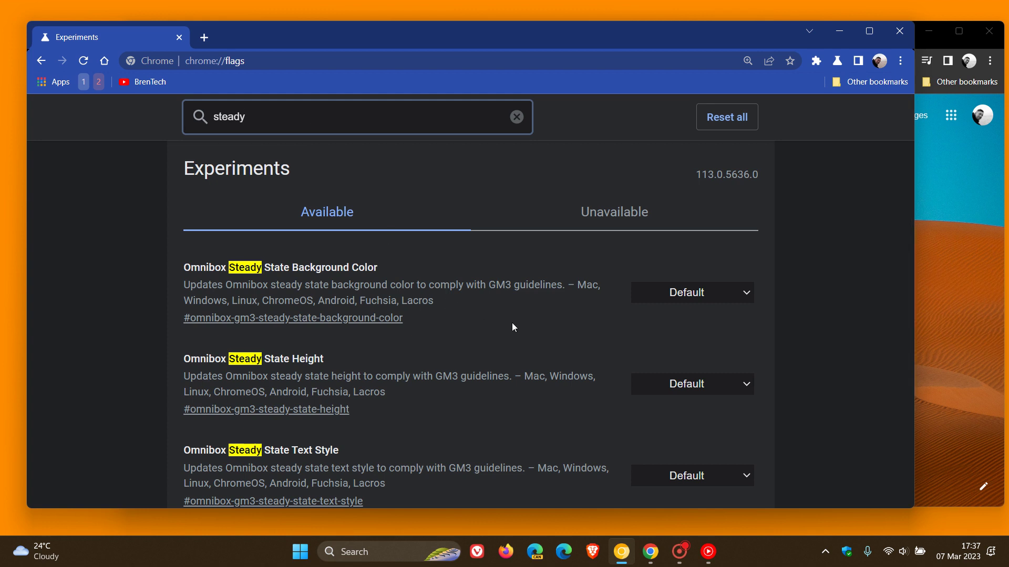
{"action": "scroll", "coordinate": [511, 326], "scroll_direction": "down", "scroll_amount": 1}
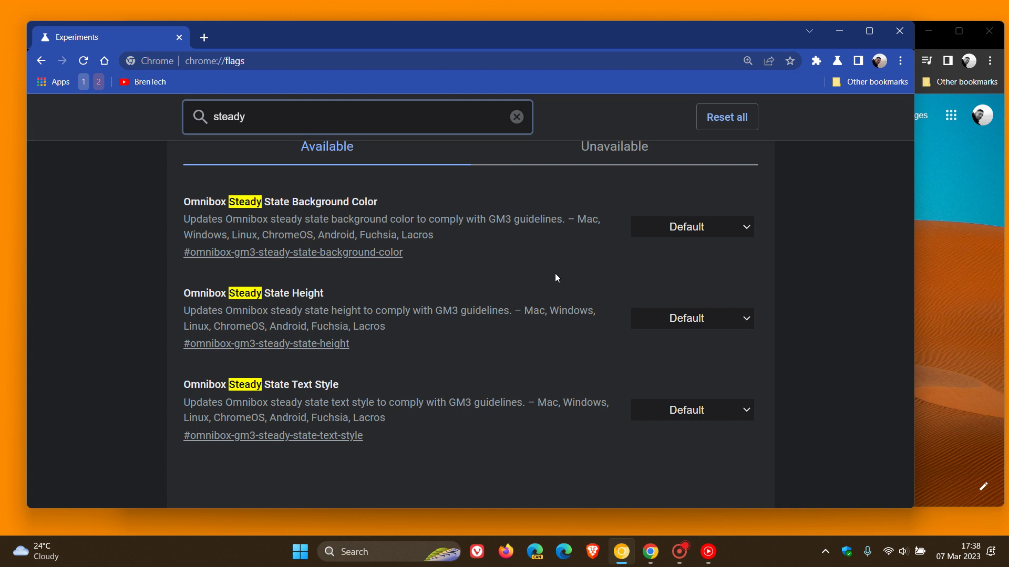
{"action": "left_click", "coordinate": [694, 317]}
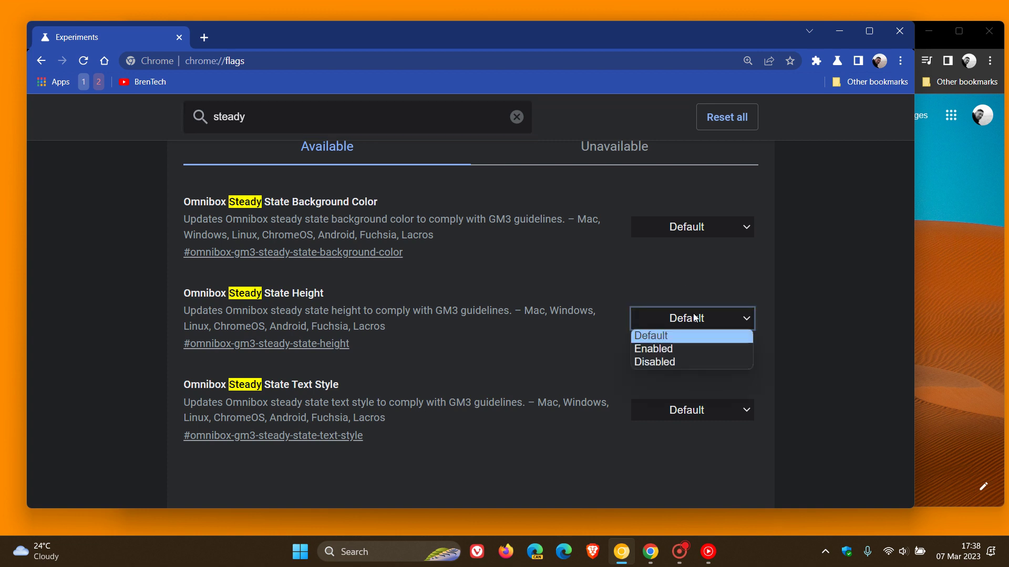
{"action": "left_click", "coordinate": [692, 350]}
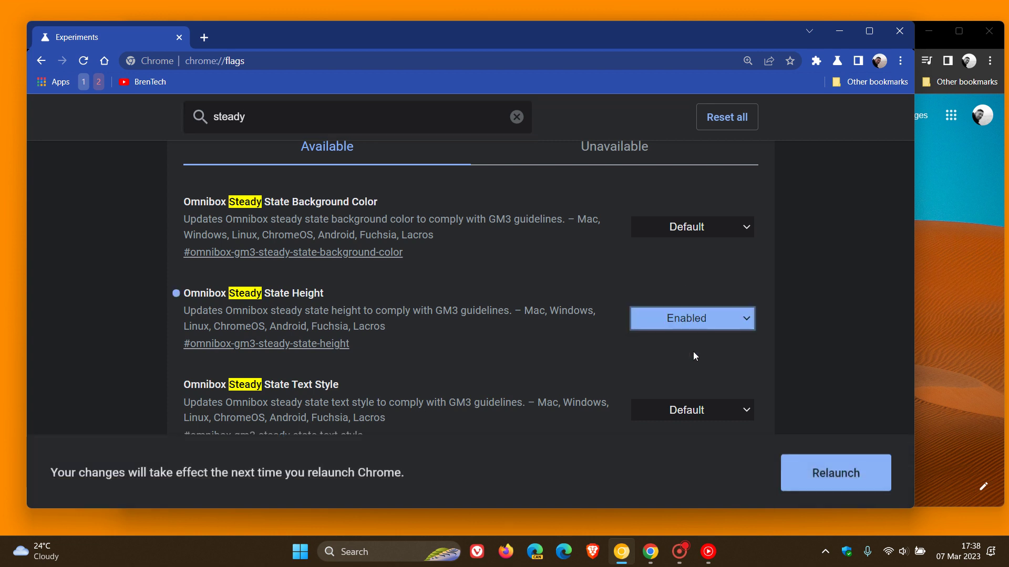
{"action": "left_click", "coordinate": [839, 477]}
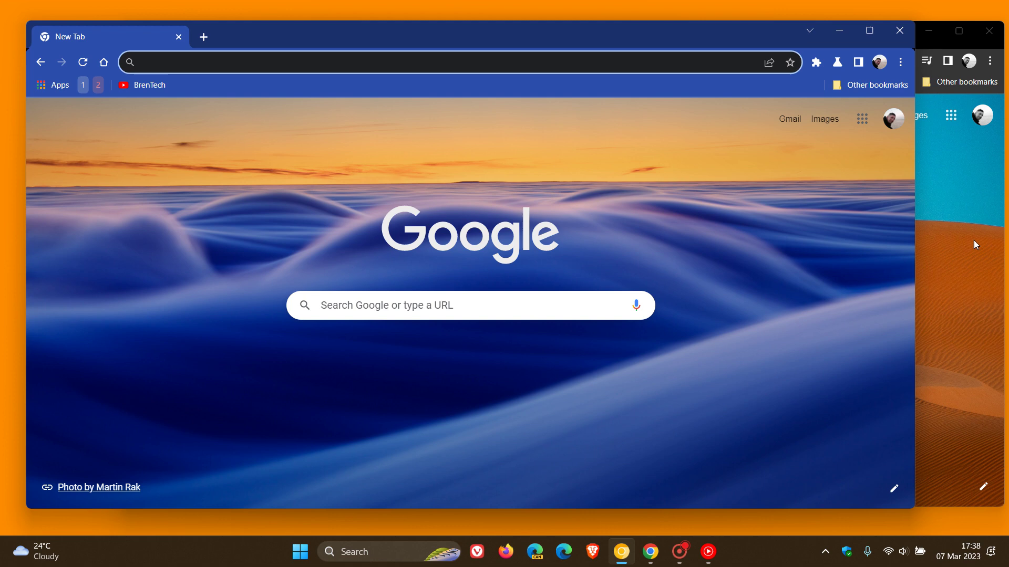
Compare omnibox heights between the desert stable window and relaunched Canary, ending with Canary in front
{"action": "left_click", "coordinate": [967, 247]}
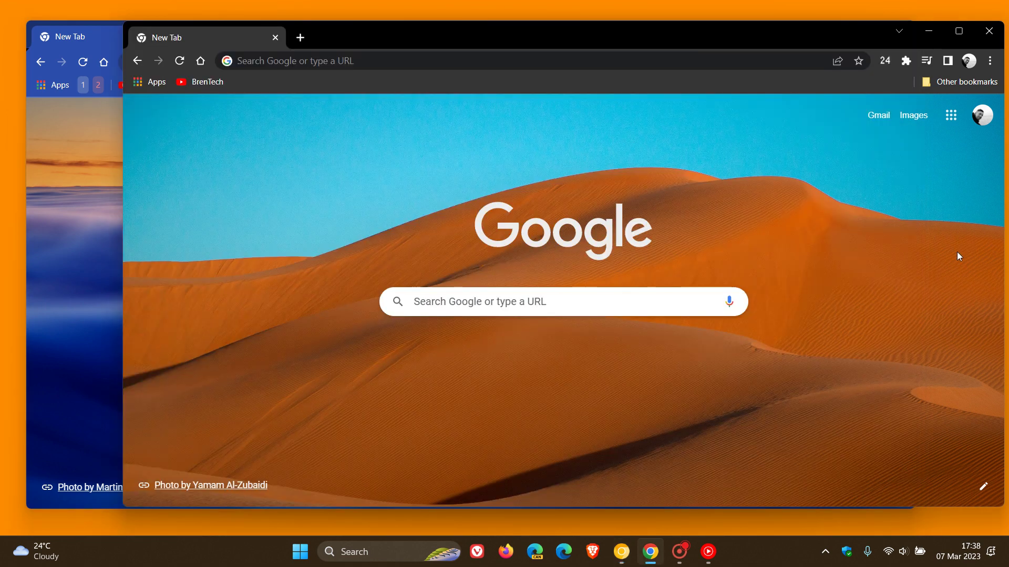
{"action": "left_click", "coordinate": [569, 59]}
{"action": "left_click", "coordinate": [551, 165]}
{"action": "left_click", "coordinate": [84, 200]}
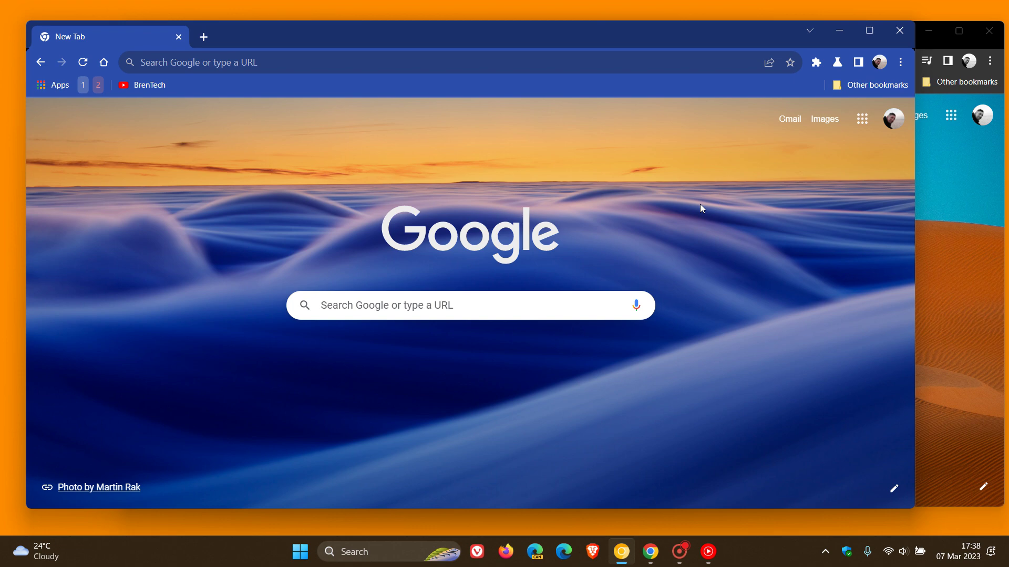
{"action": "left_click", "coordinate": [957, 247]}
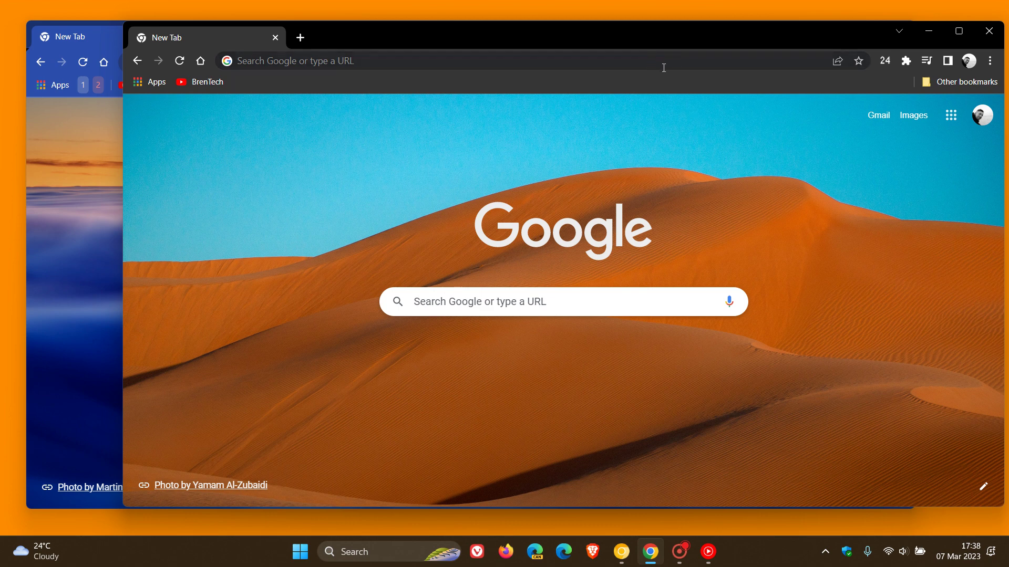
{"action": "left_click", "coordinate": [92, 195]}
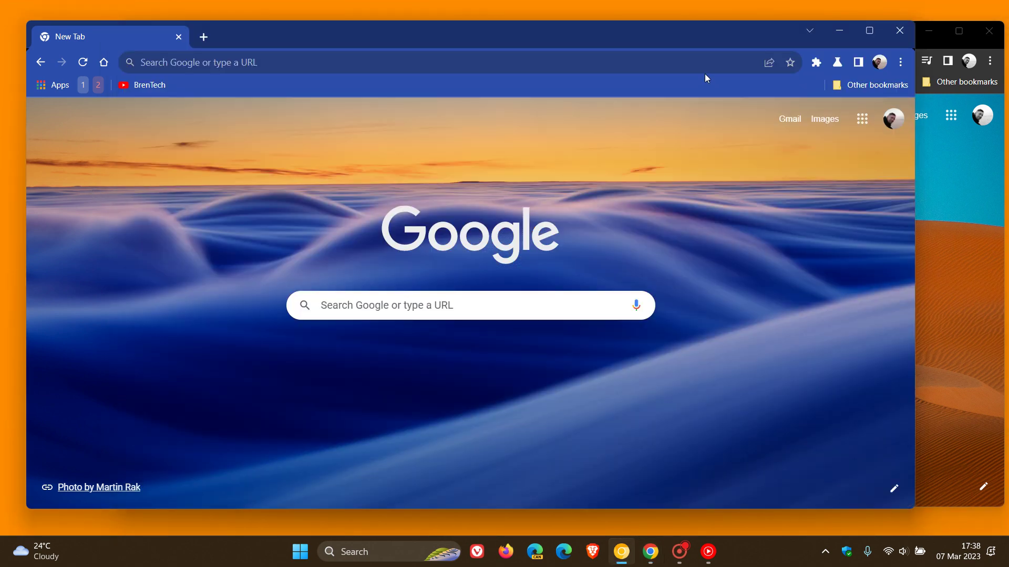